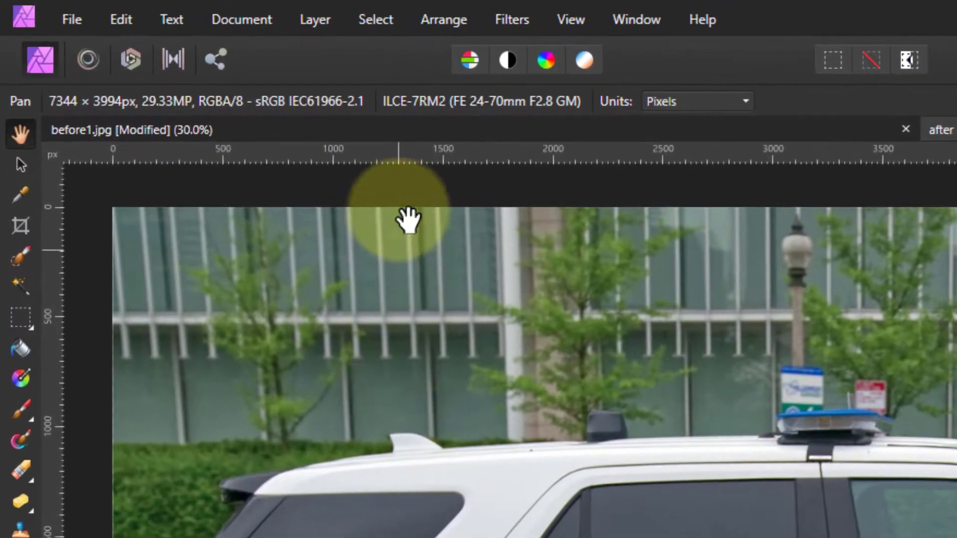
Step: Select the photo's highlight tones, then clear that selection
left_click(377, 25)
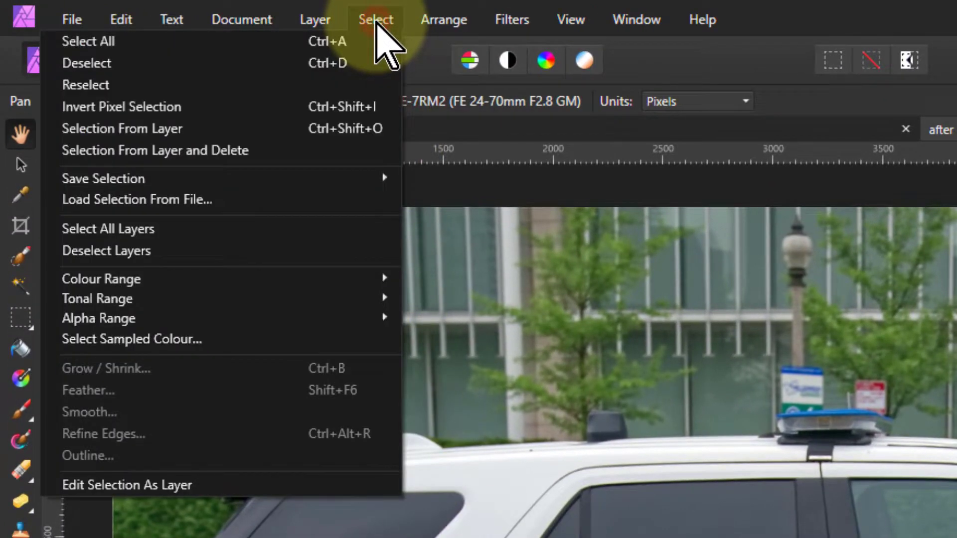
mouse_move(339, 299)
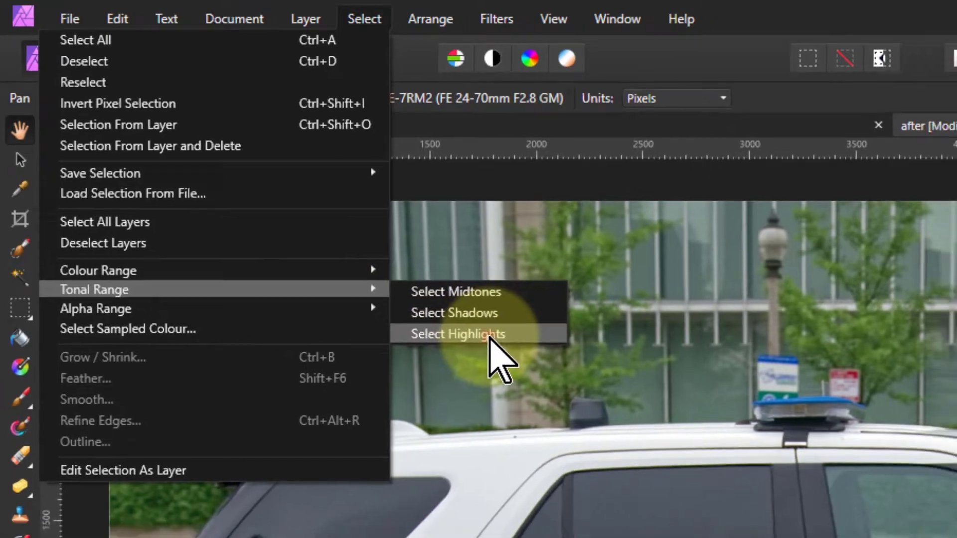
left_click(505, 349)
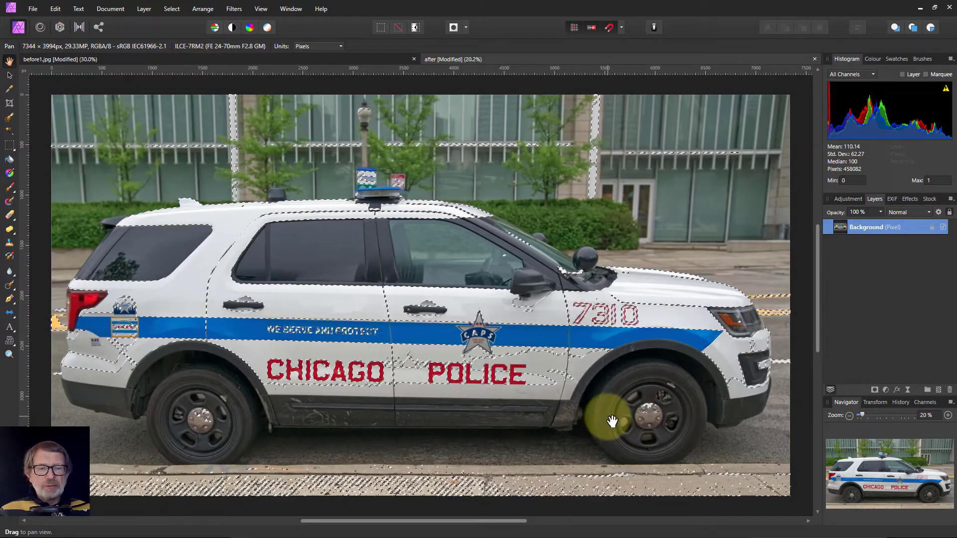
key("ctrl+d")
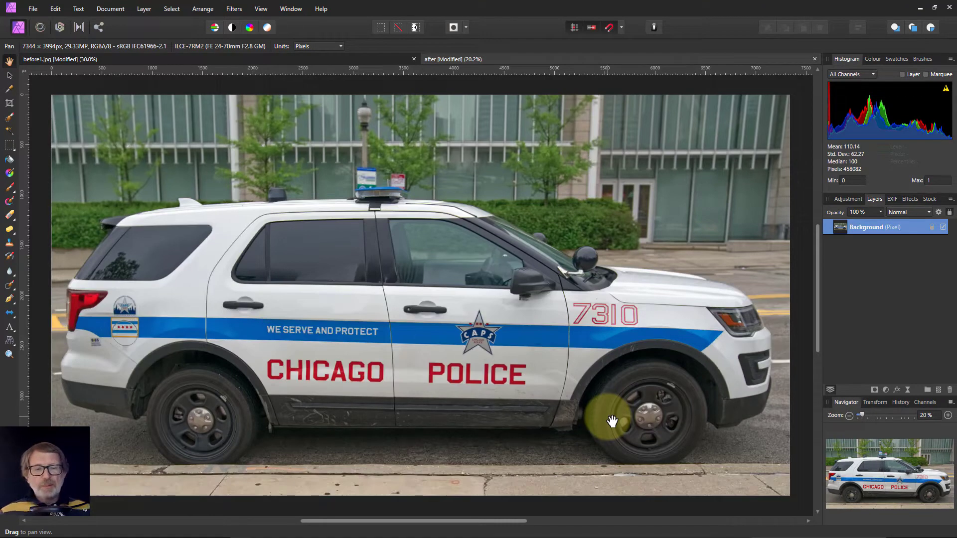
Step: Try a sampled-colour selection of the white car body with wider tolerance, then cancel it
left_click(172, 8)
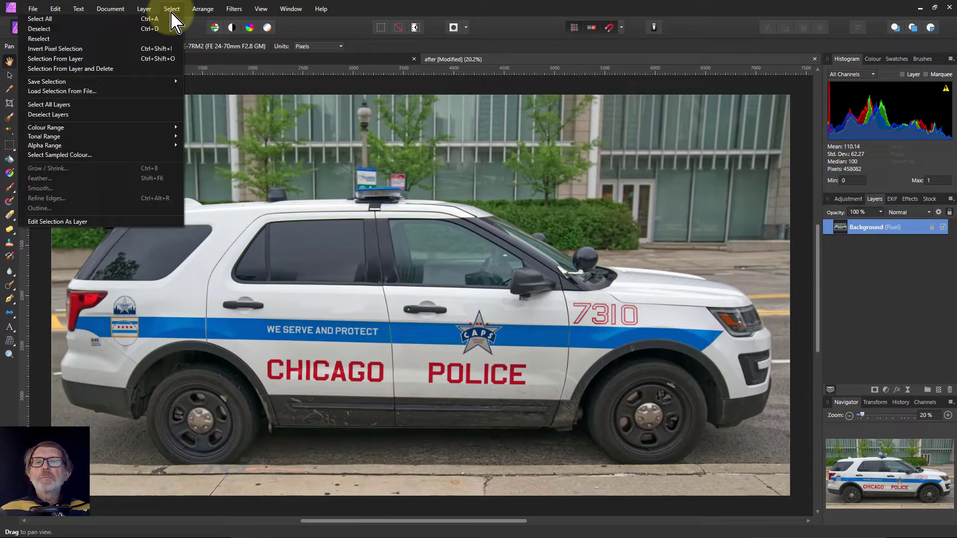
left_click(144, 158)
left_click(306, 299)
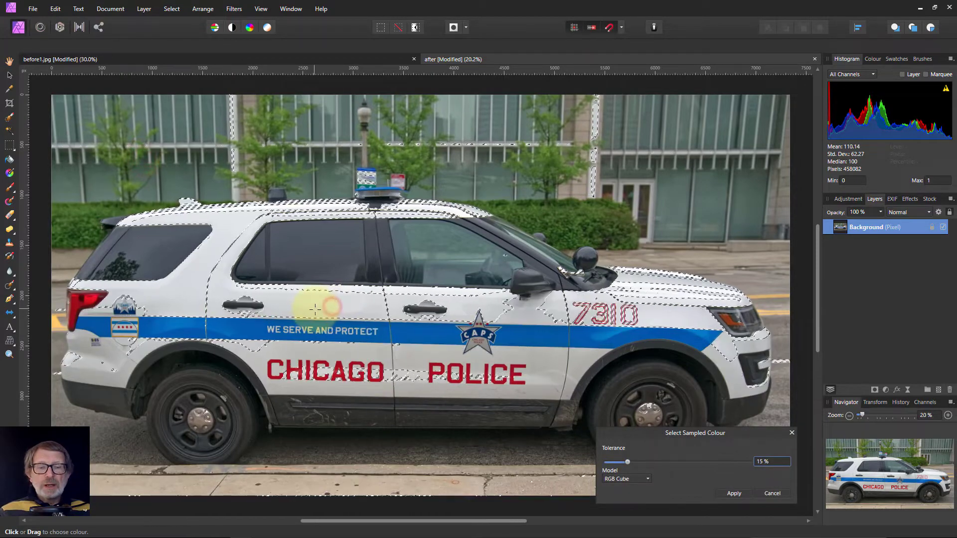
left_click_drag(299, 349, 332, 324)
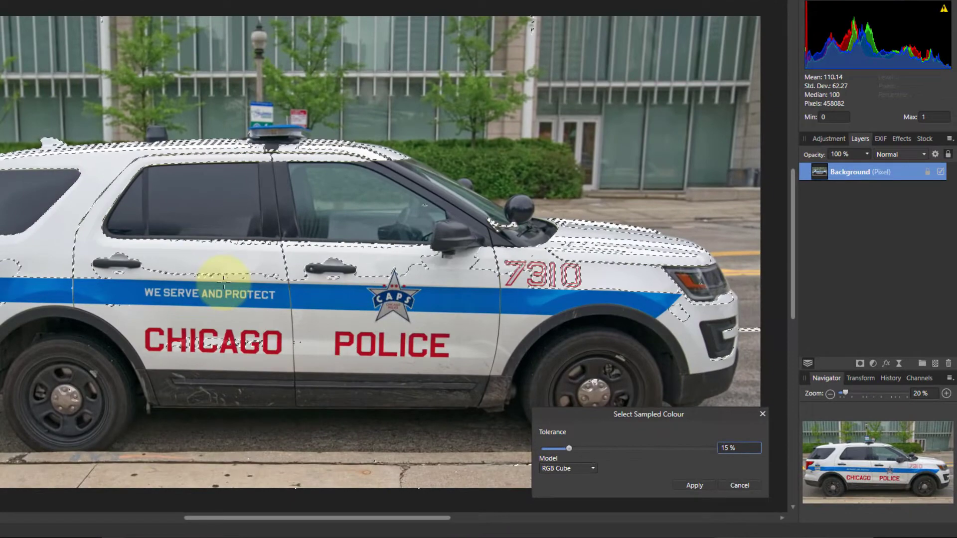
left_click_drag(572, 444, 617, 452)
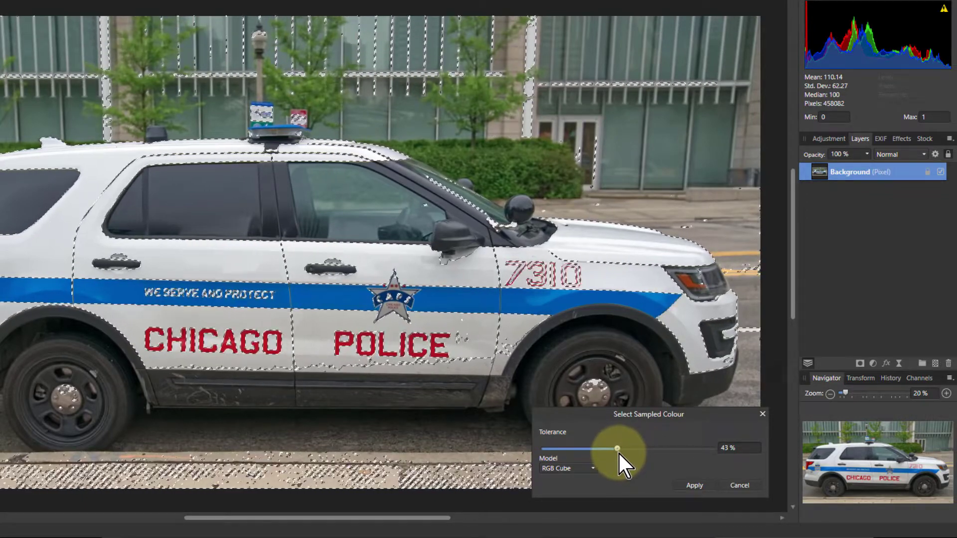
left_click(740, 486)
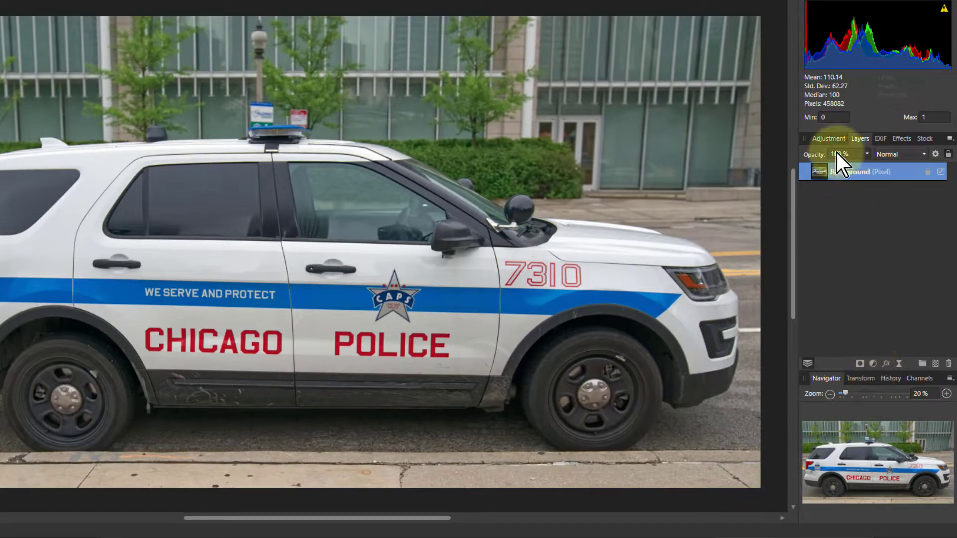
Step: Duplicate the Background layer and add Selective Colour with Whites' Black at -100%
key("ctrl+j")
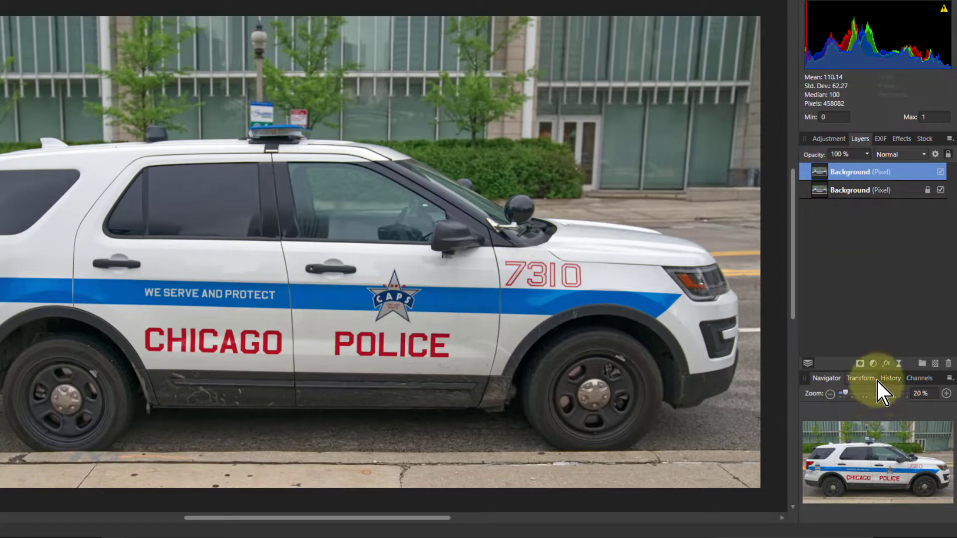
left_click(873, 363)
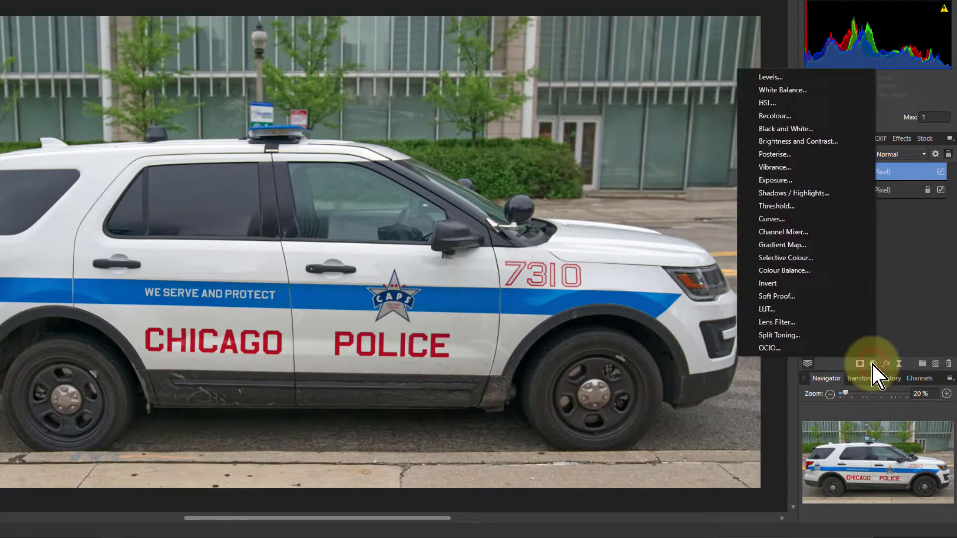
left_click(795, 258)
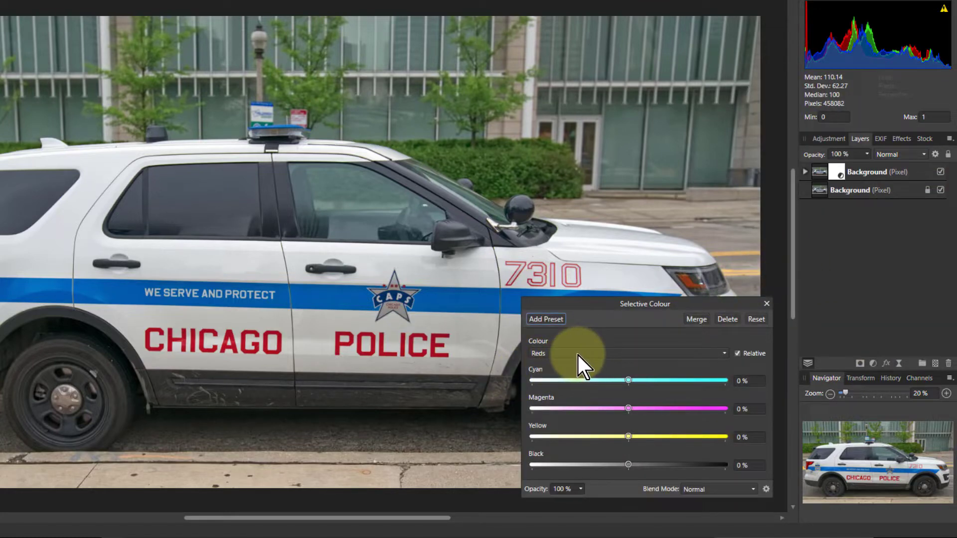
left_click(611, 353)
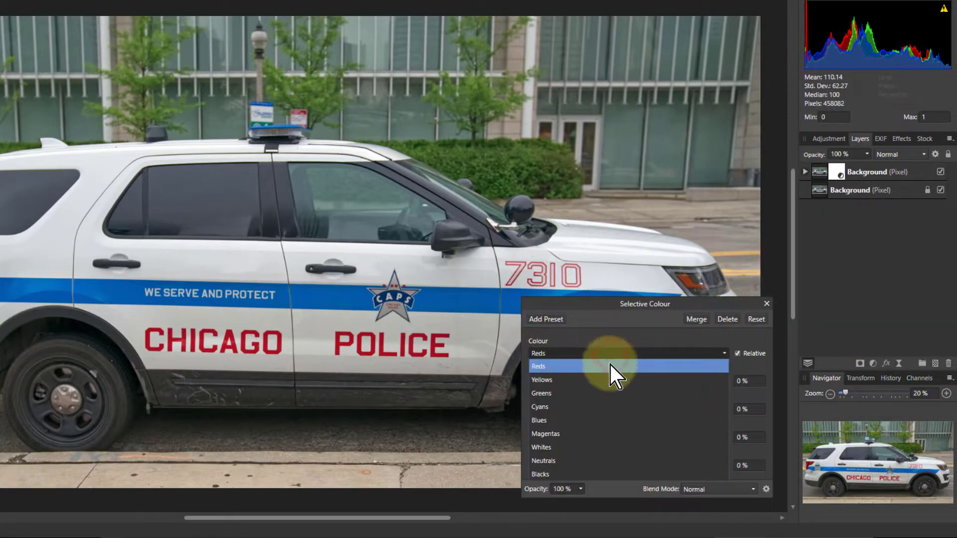
left_click(595, 447)
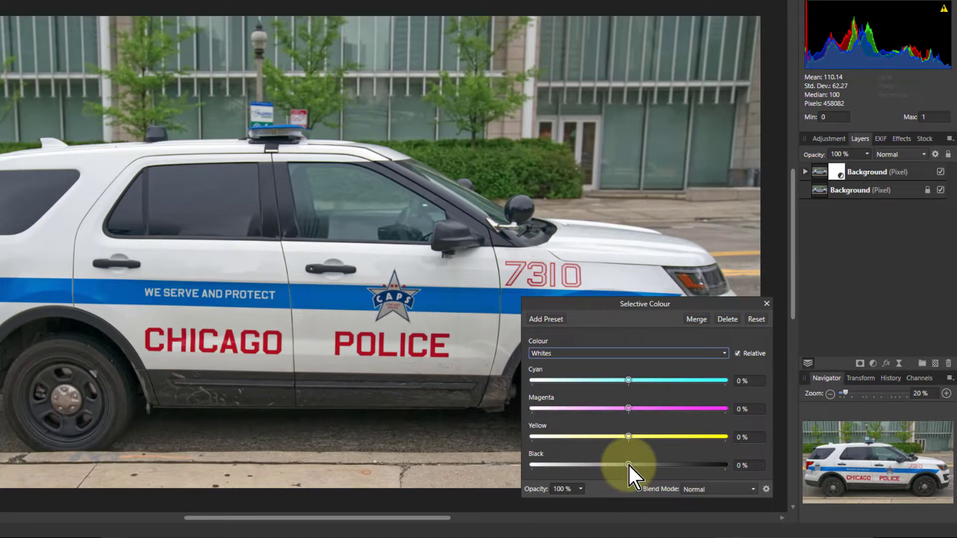
left_click_drag(628, 464, 503, 482)
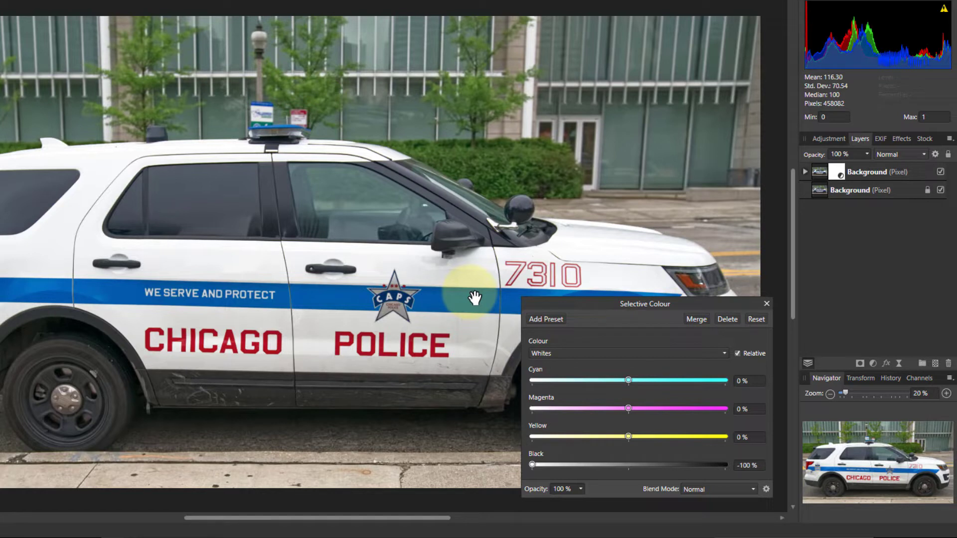
Step: Switch the Selective Colour adjustment's blend mode to Difference and close its settings
left_click(721, 490)
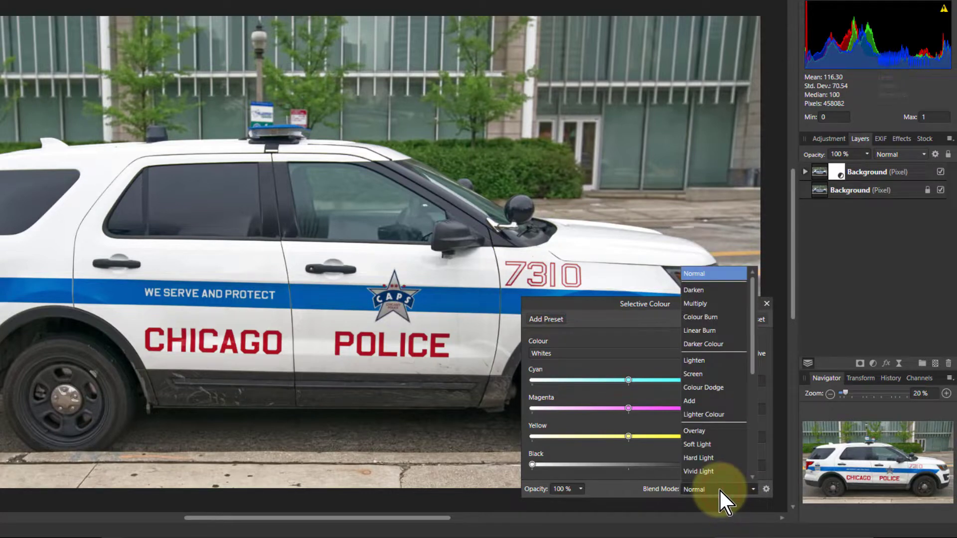
scroll(711, 457, "down", 2)
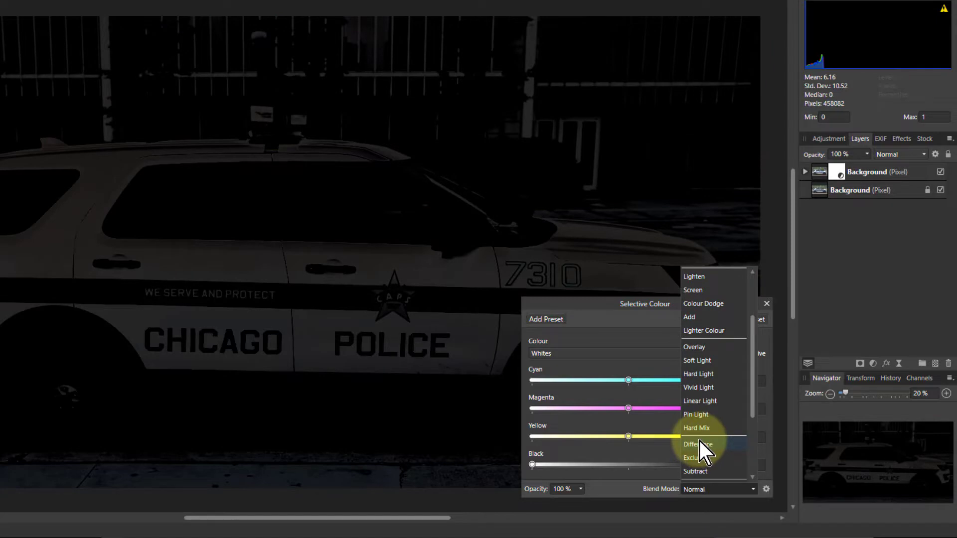
left_click(695, 443)
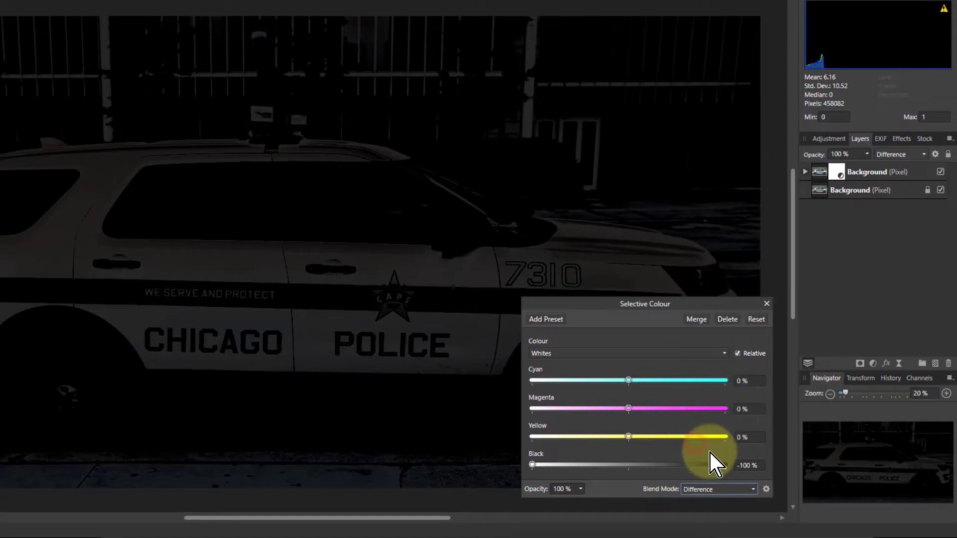
left_click(766, 303)
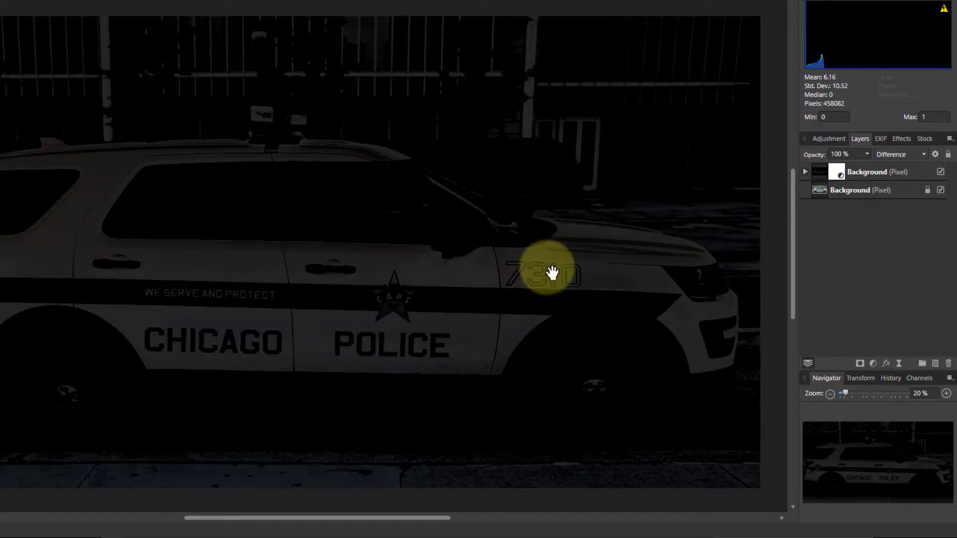
Step: Add a Levels adjustment to the top Background layer with White Level lowered to 13%
left_click(819, 173)
left_click(873, 363)
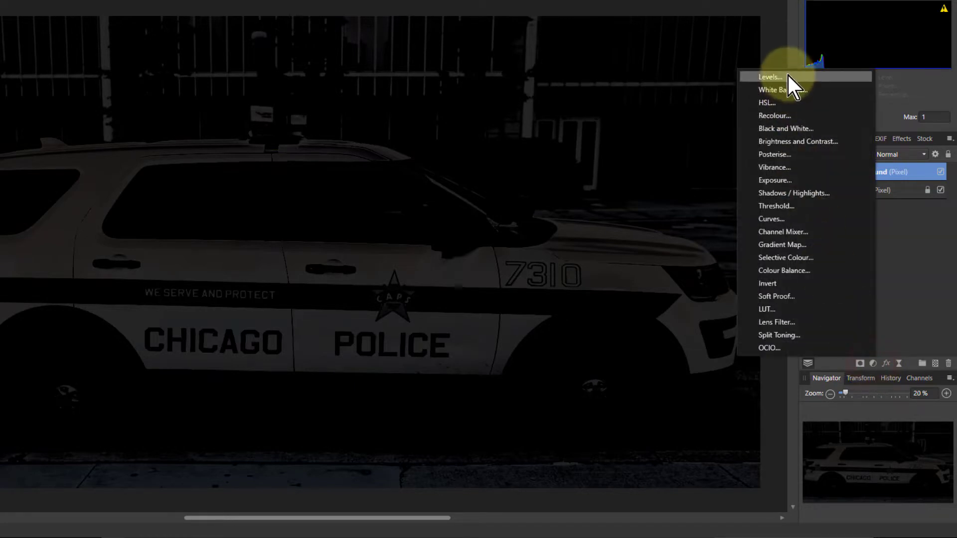
left_click(788, 76)
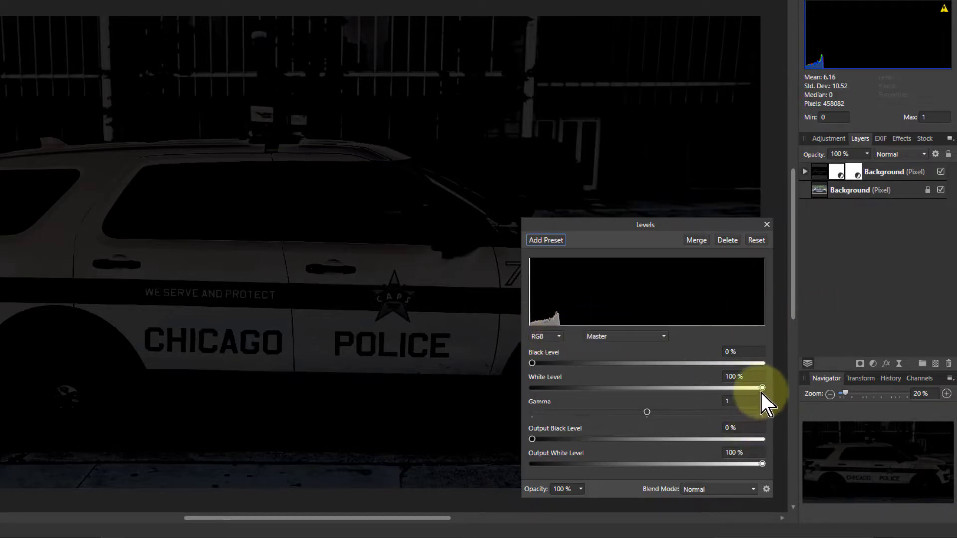
left_click_drag(762, 390, 561, 404)
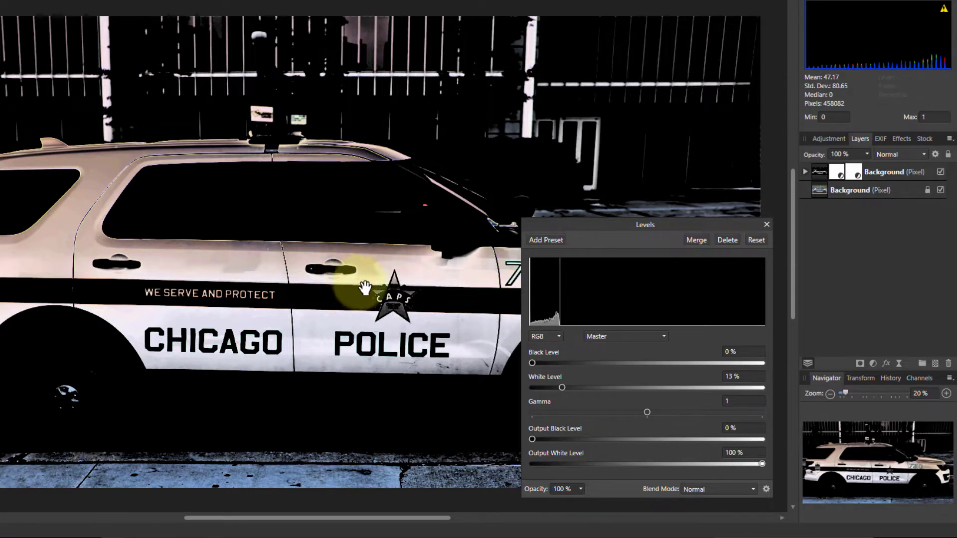
mouse_move(561, 390)
left_mouse_down()
mouse_move(537, 391)
mouse_move(561, 387)
left_mouse_up()
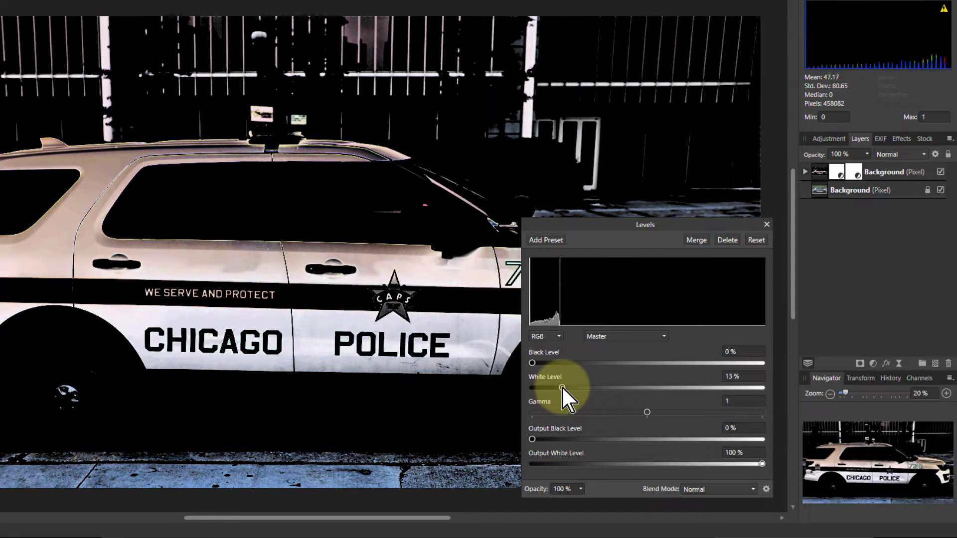
left_click(766, 226)
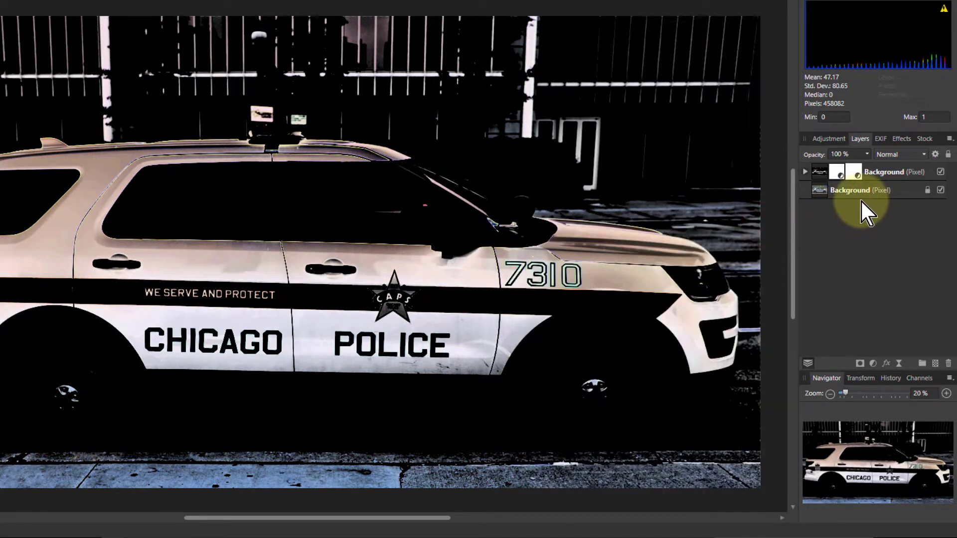
left_click(820, 169)
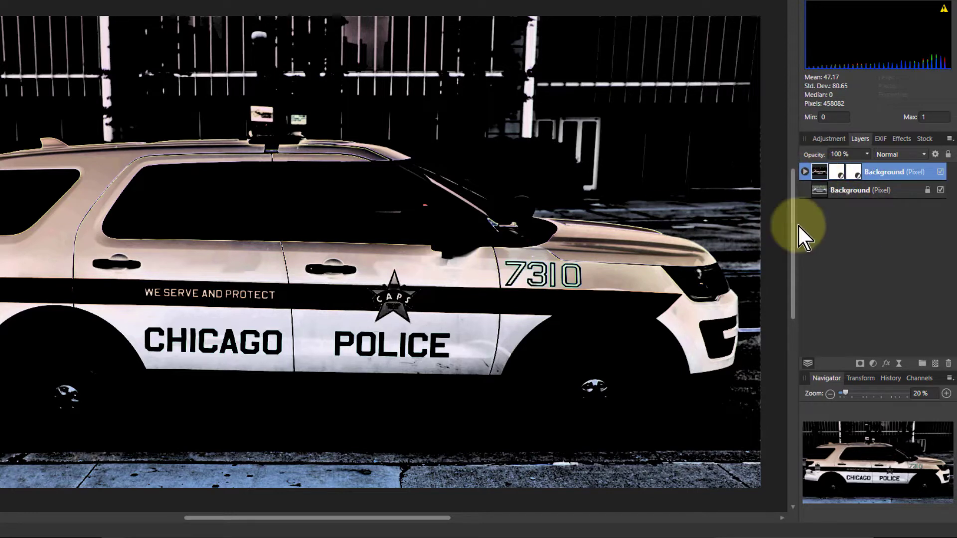
Step: Compare Screen blending on the top layer, revert to Normal, and show the Channels panel
left_click(904, 158)
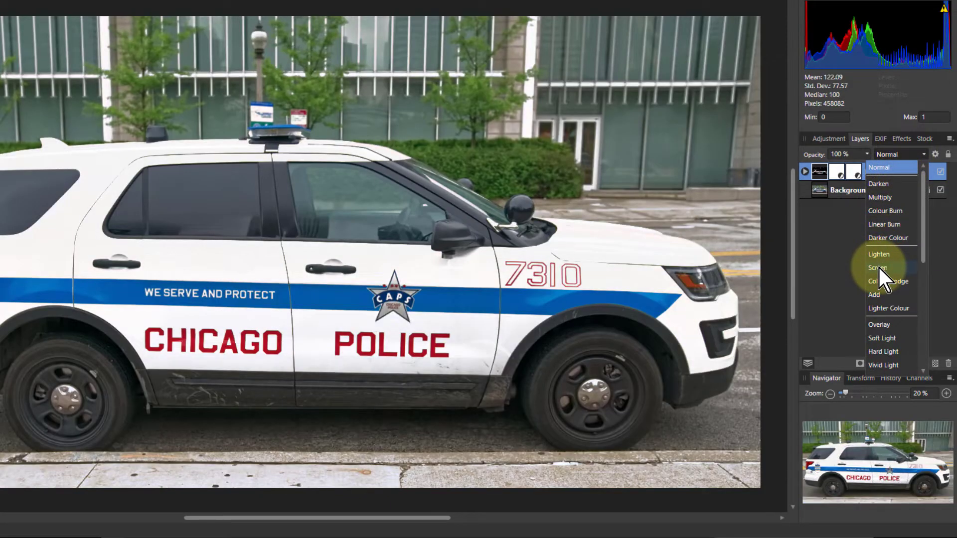
left_click(878, 268)
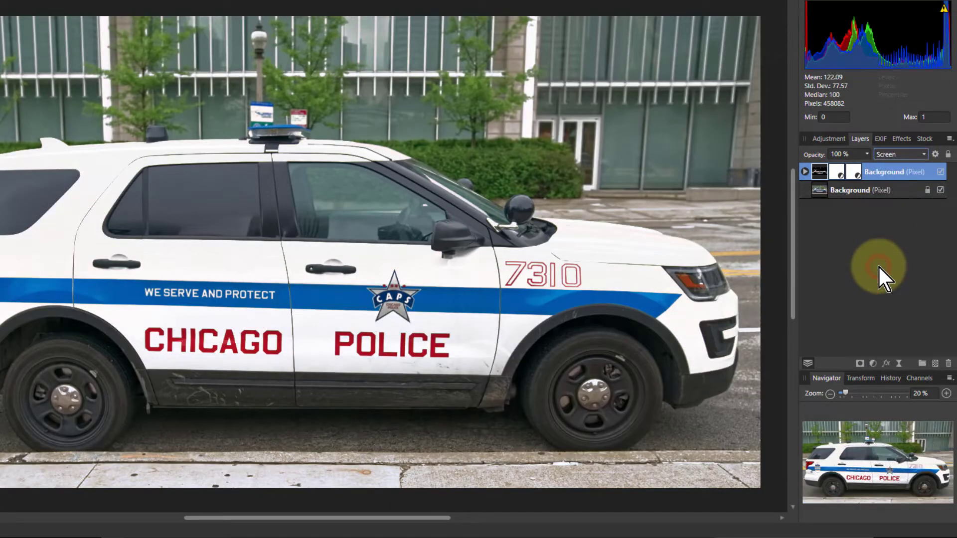
left_click(869, 155)
left_click_drag(864, 163, 929, 170)
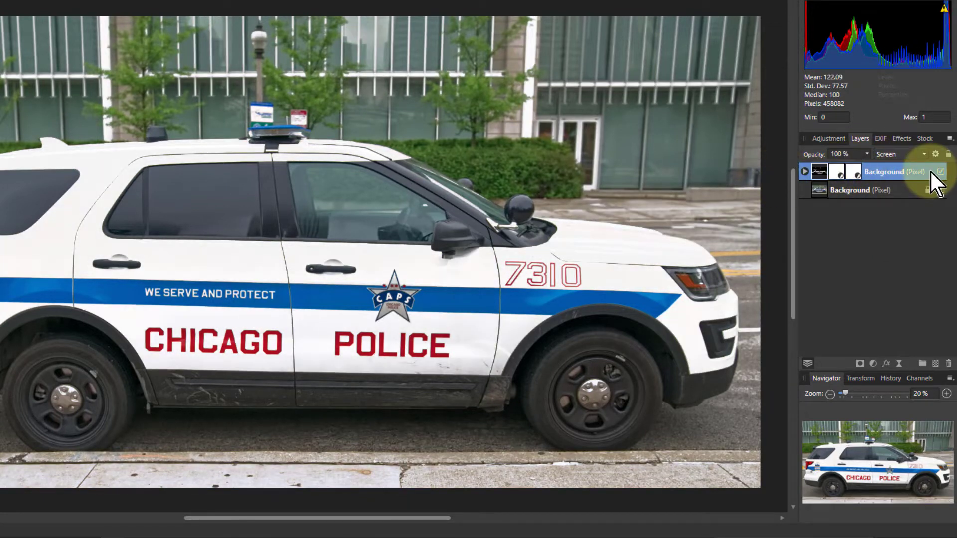
left_click(898, 159)
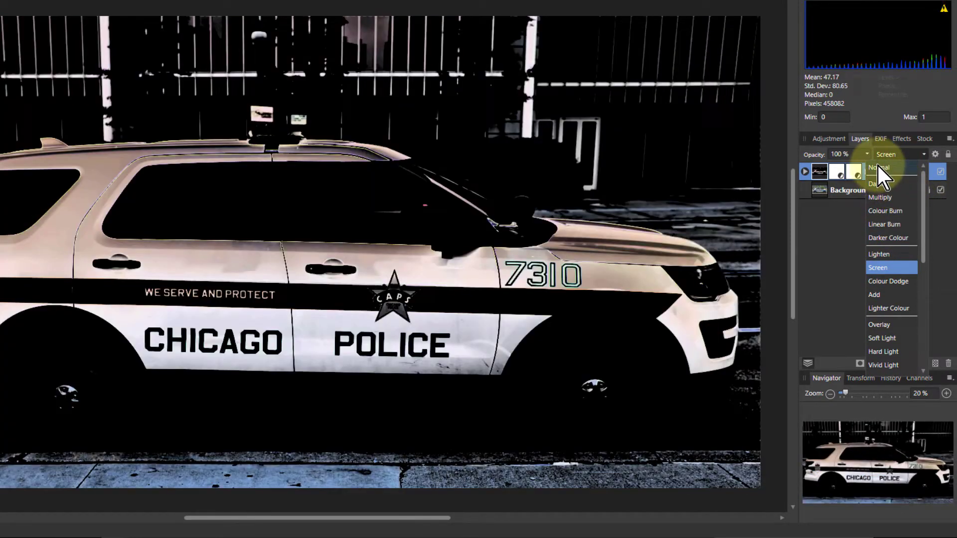
left_click(878, 168)
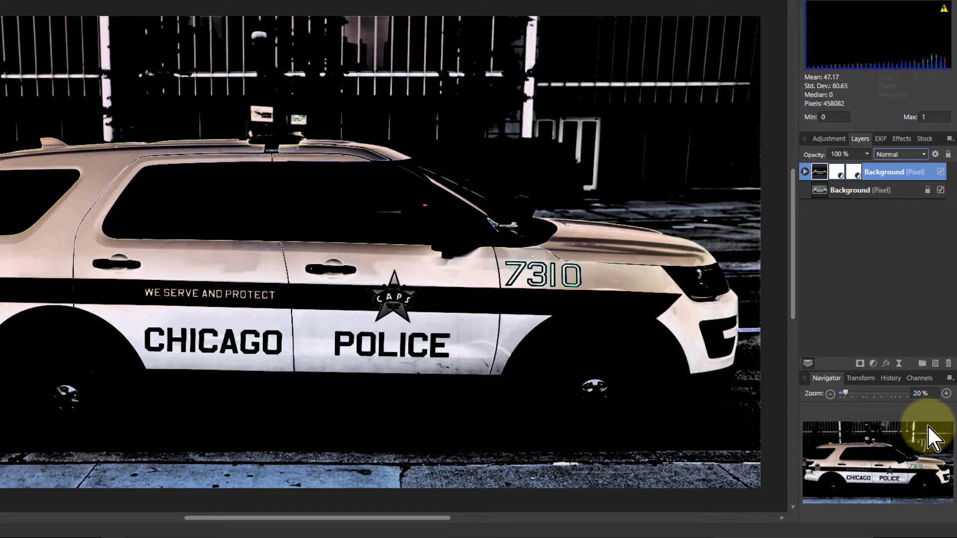
left_click(922, 380)
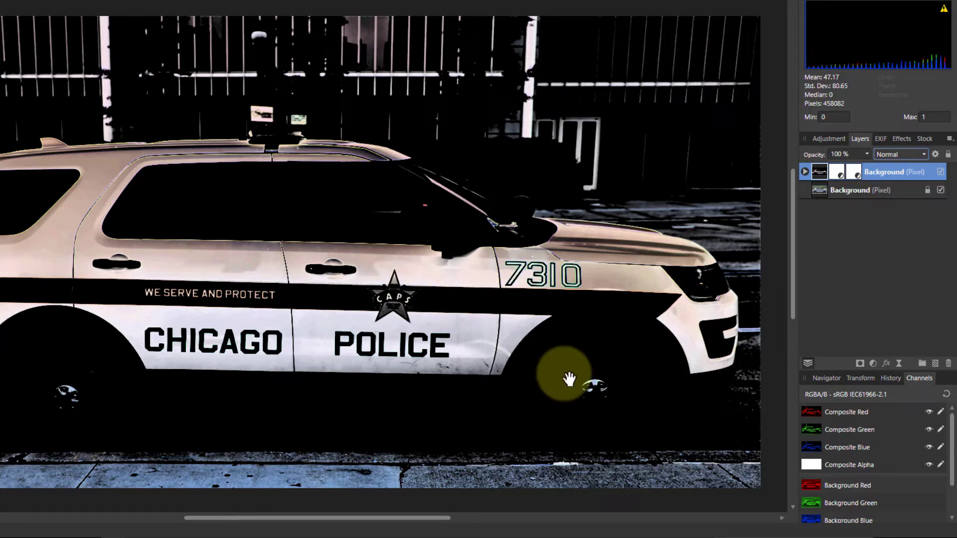
Step: Load Composite Red as a pixel selection and hide the filtered top layer
right_click(812, 414)
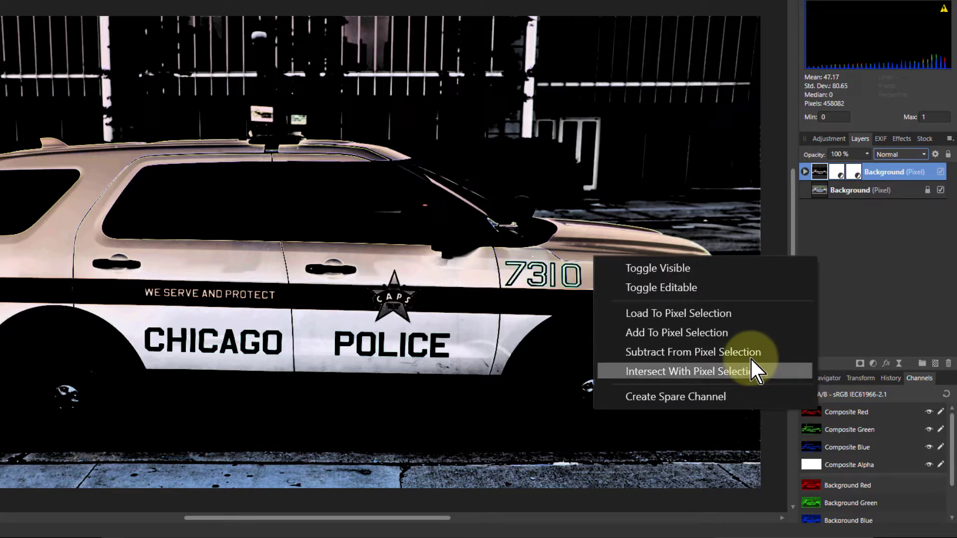
left_click(726, 314)
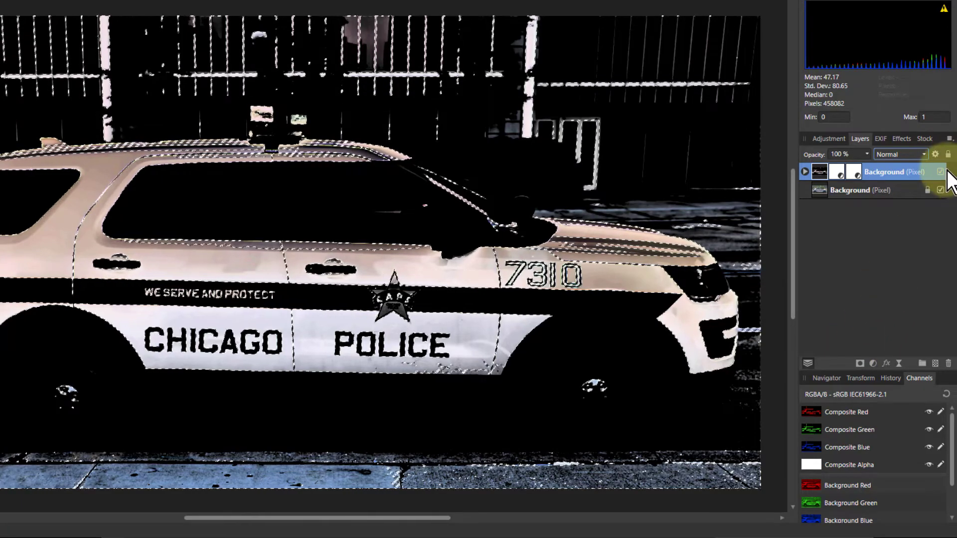
left_click(941, 172)
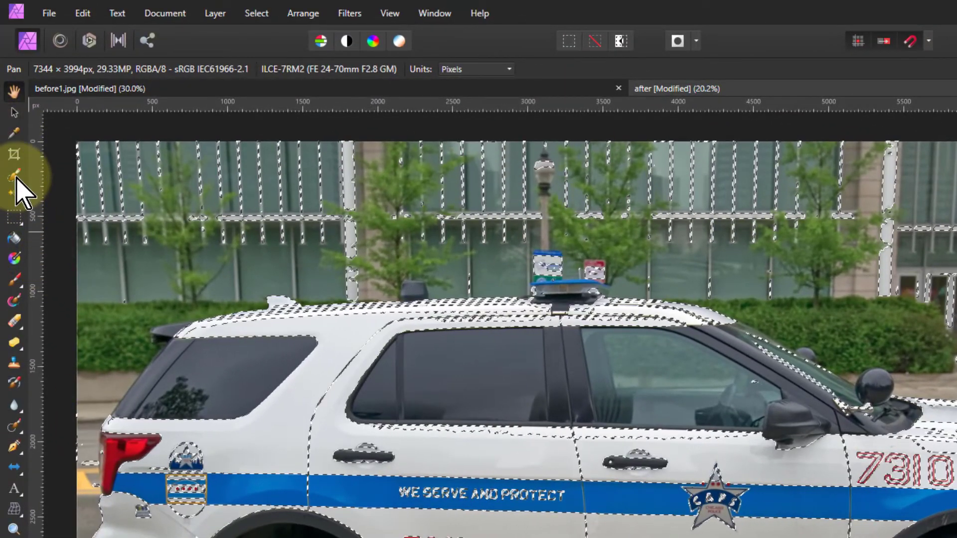
Step: With the Selection Brush, snapping off, subtract the sidewalk, car's right edge and front-door strays
left_click(15, 177)
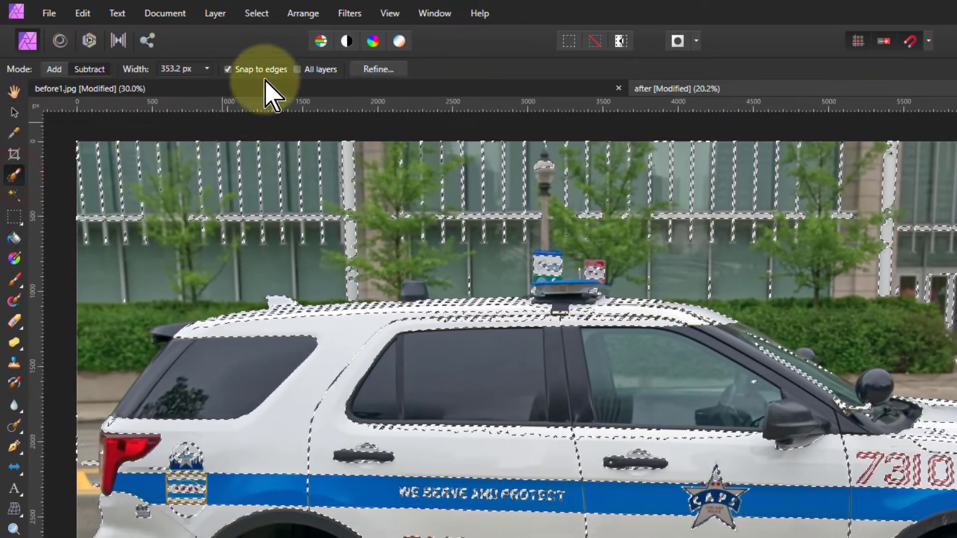
left_click(227, 69)
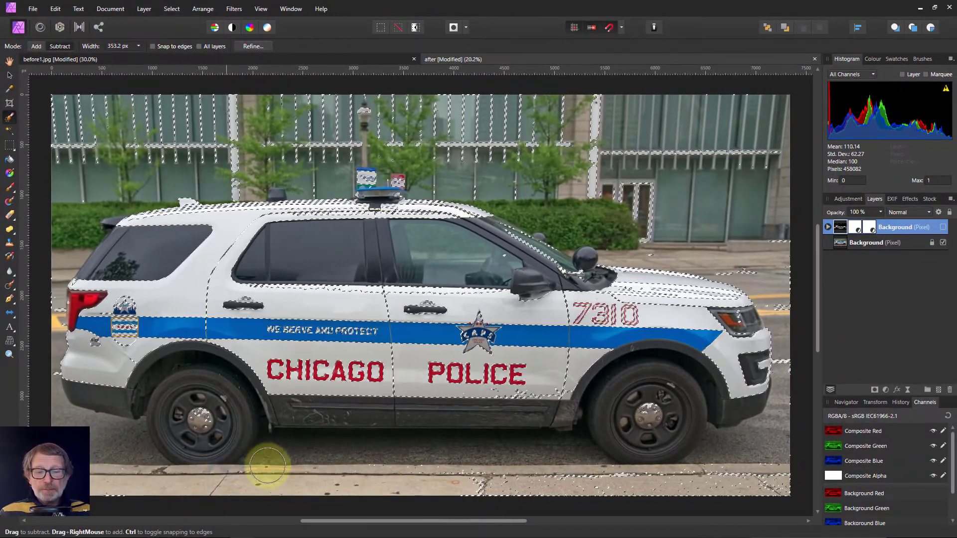
left_click_drag(779, 482, 636, 491)
mouse_move(797, 343)
left_mouse_down()
mouse_move(803, 393)
mouse_move(802, 331)
mouse_move(780, 284)
left_mouse_up()
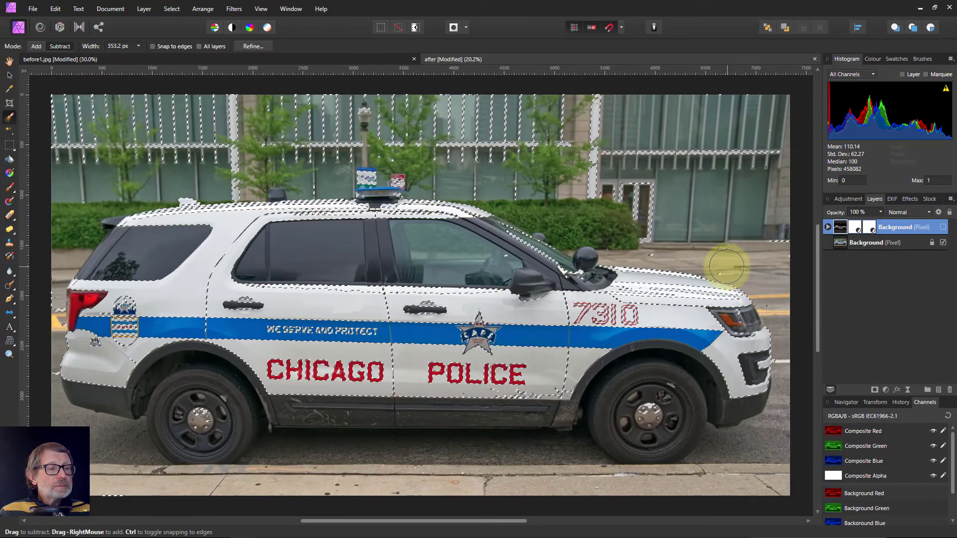
mouse_move(635, 241)
left_mouse_down()
mouse_move(854, 224)
mouse_move(613, 188)
mouse_move(650, 331)
left_mouse_up()
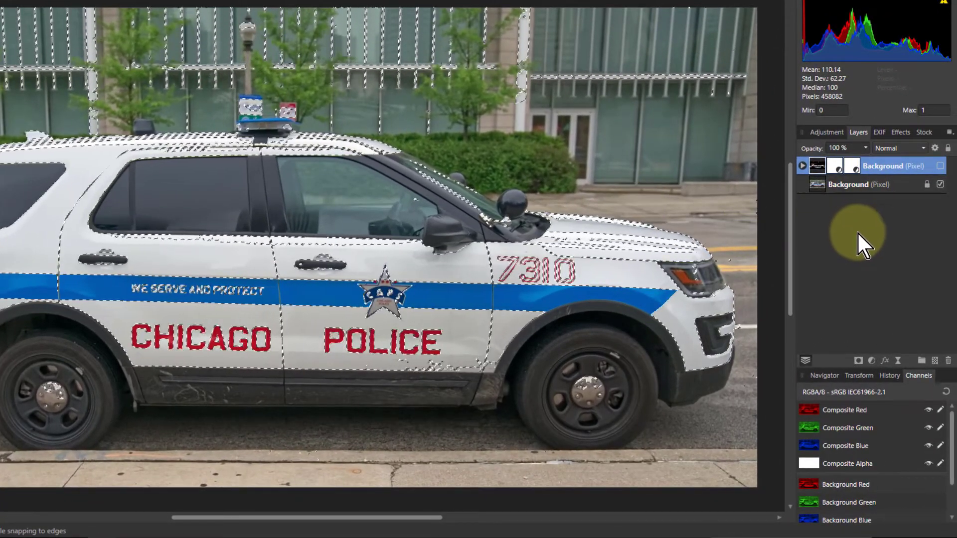
left_click(823, 183)
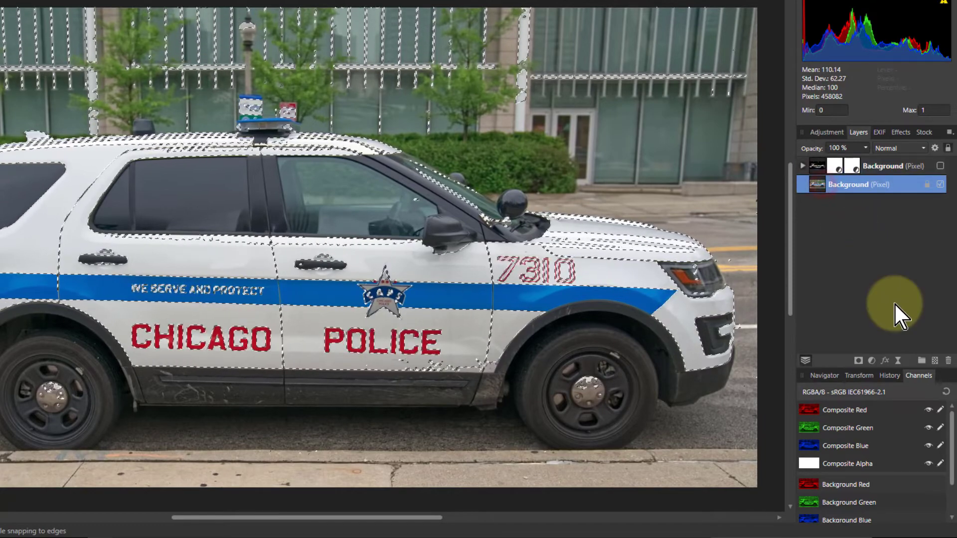
Step: Add a Curves adjustment on the Background layer and raise its midtones to brighten the whites
left_click(872, 360)
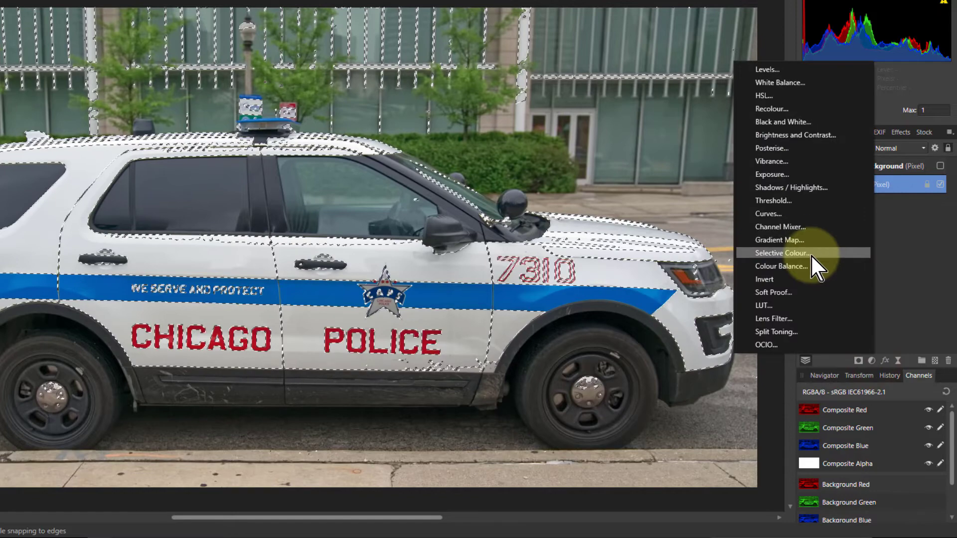
left_click(782, 213)
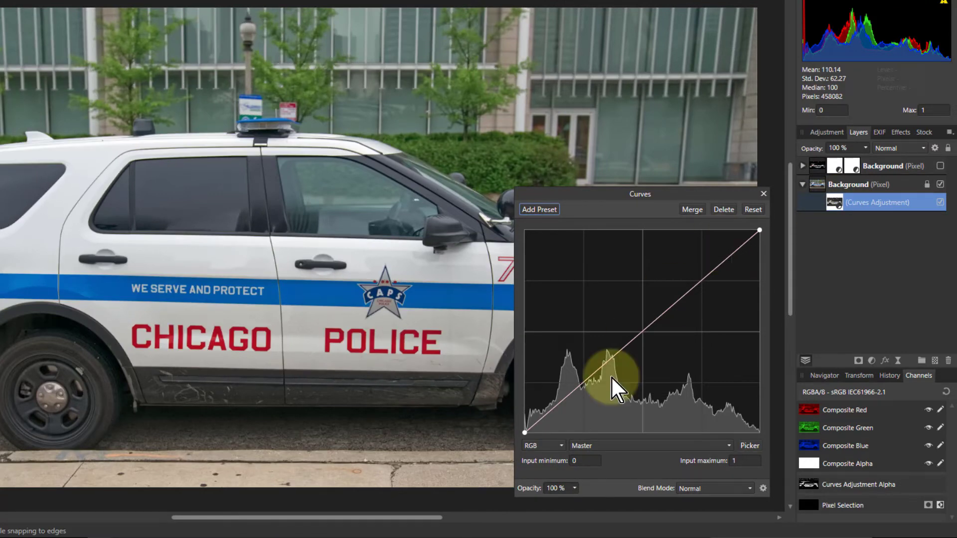
left_click_drag(643, 333, 652, 269)
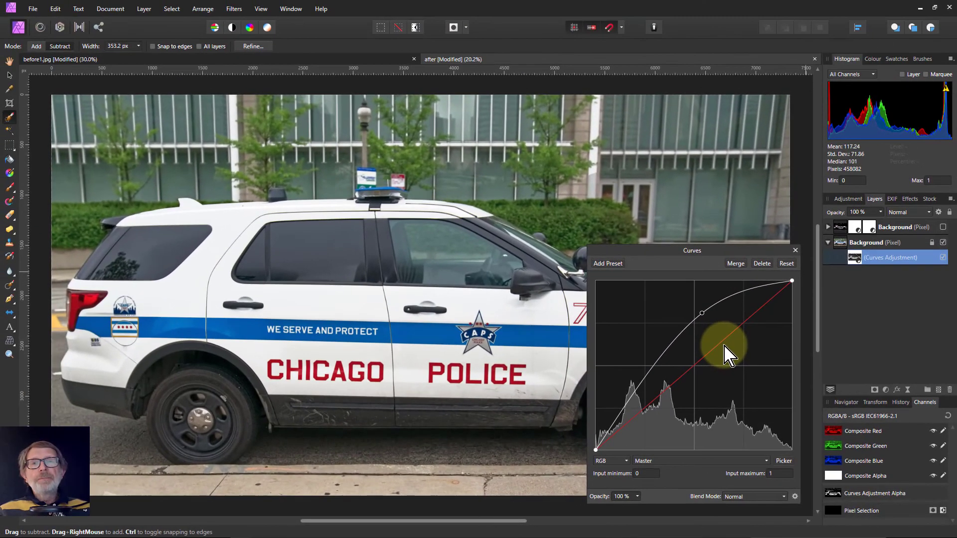